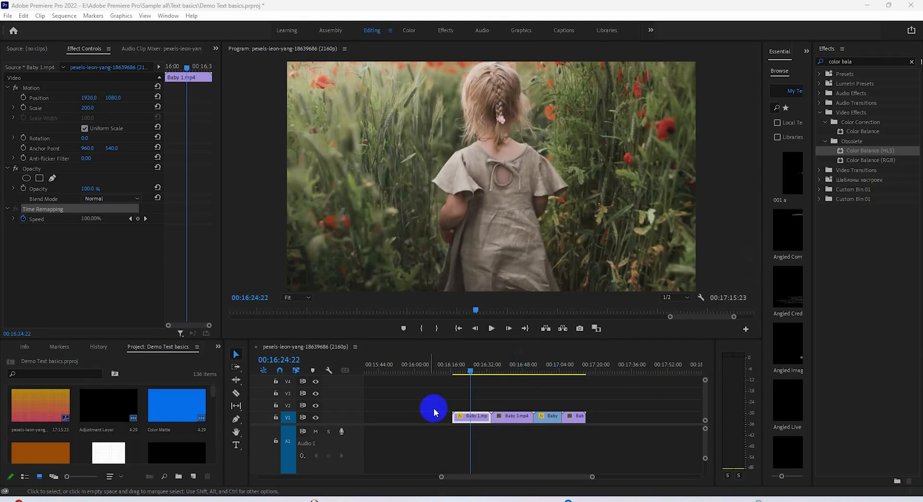
left_click(477, 417)
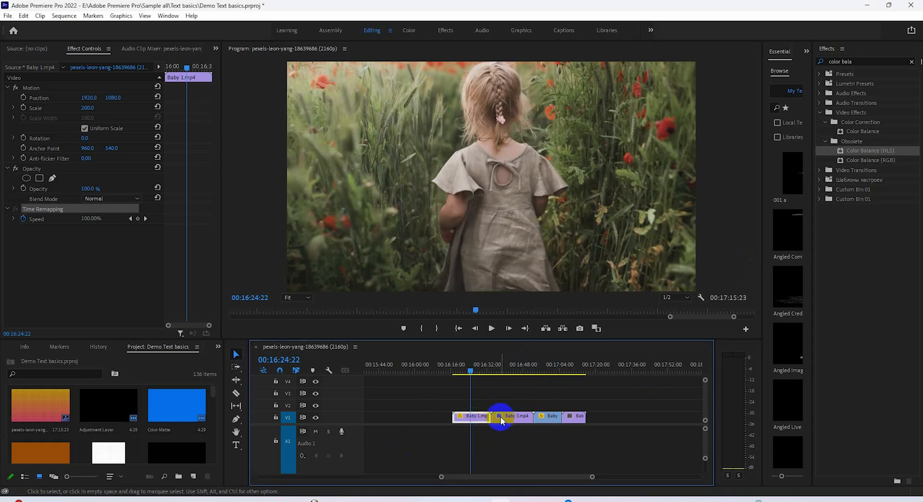
left_click(503, 420)
left_click(546, 419)
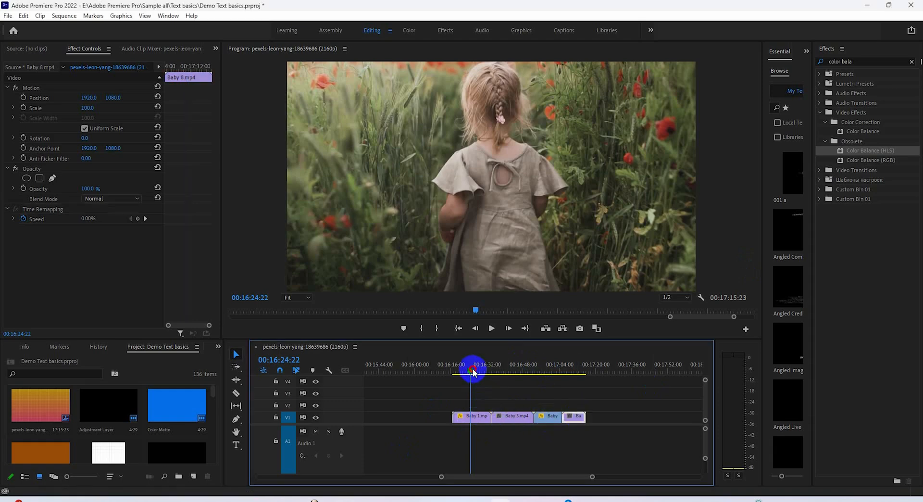
Create a 3840 × 2160, 29.97 fps adjustment layer and place it on V2 across the cut between Baby 1.mp4 and Baby 3.mp4.
left_click(193, 475)
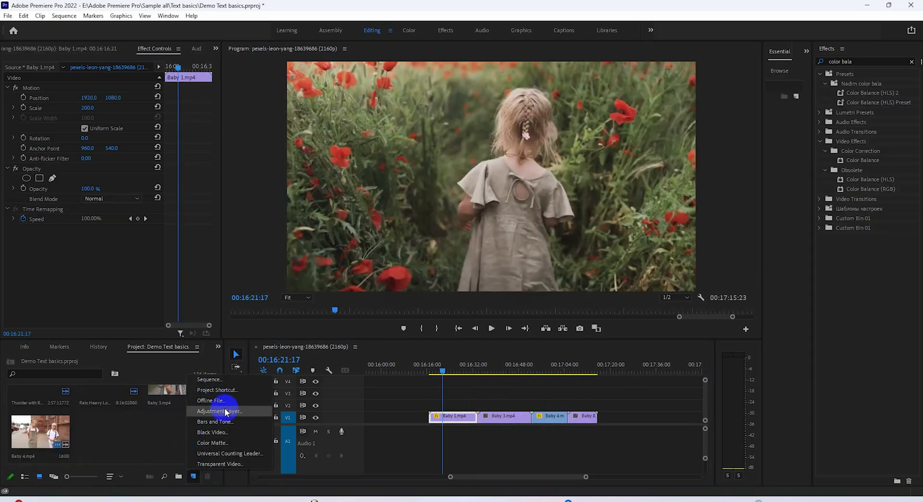
left_click(224, 411)
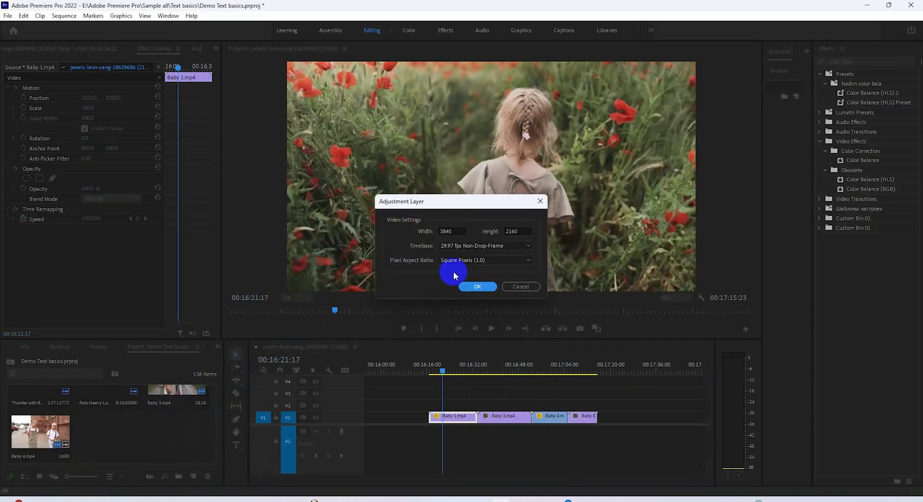
left_click(478, 283)
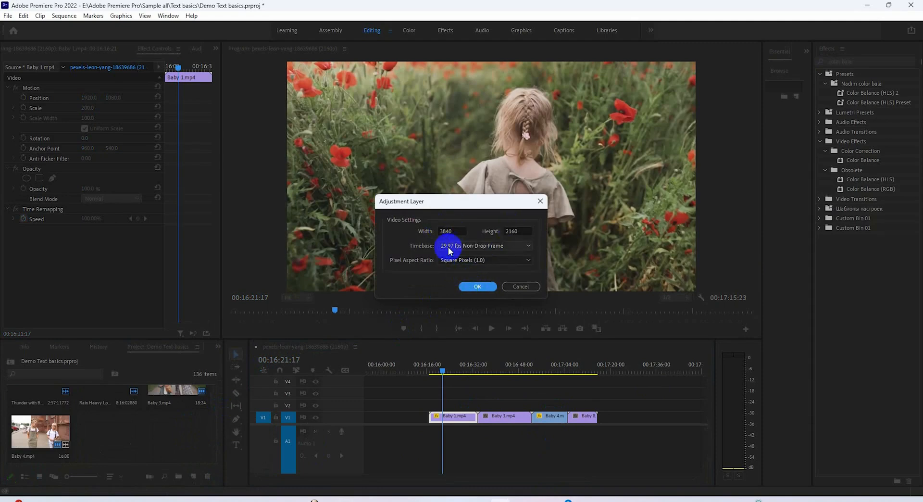
left_click(477, 286)
double_click(106, 435)
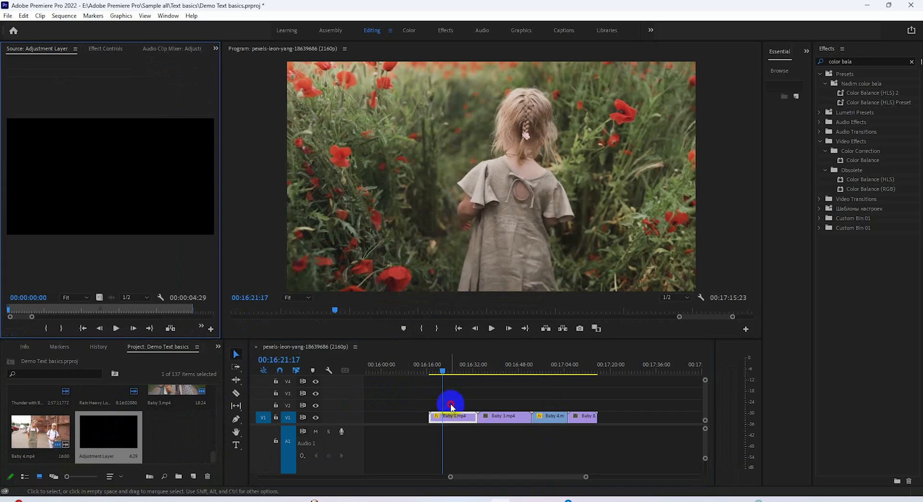
left_click_drag(438, 406, 480, 407)
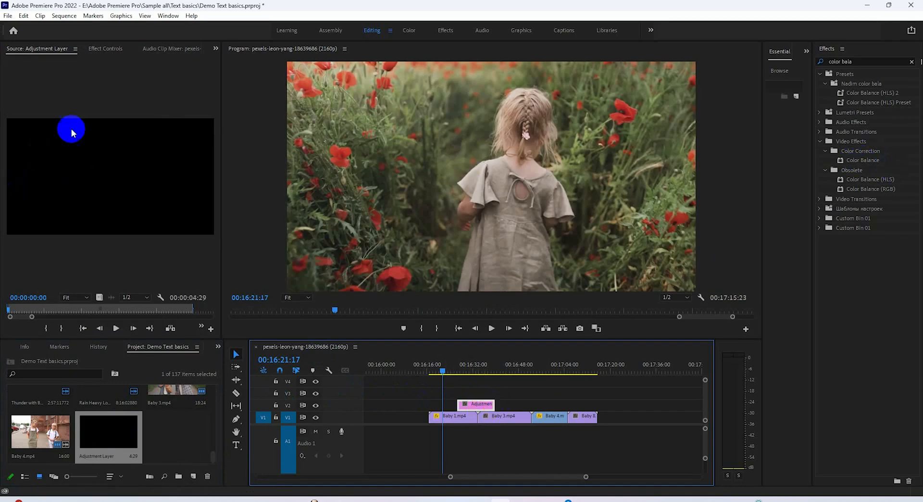
Search the effects for "off" and apply the Distort Offset effect to the adjustment layer on V2.
left_click(857, 62)
left_click(91, 48)
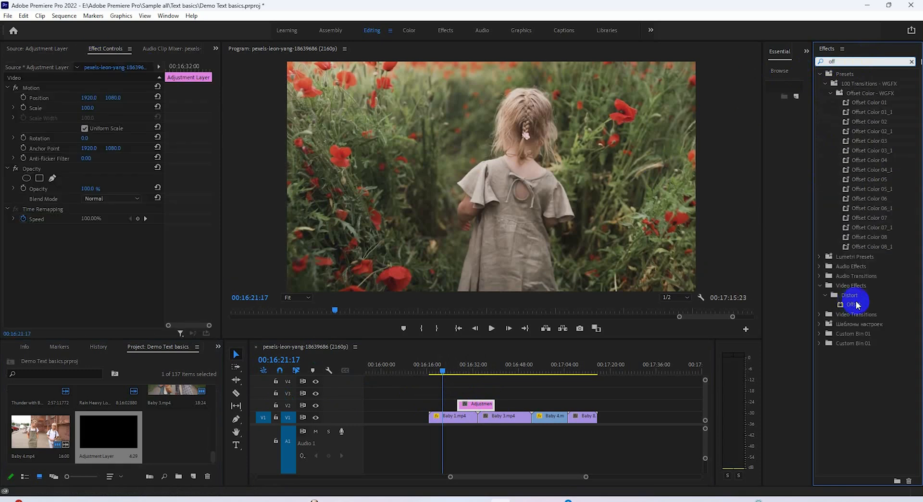
left_click_drag(859, 308, 482, 407)
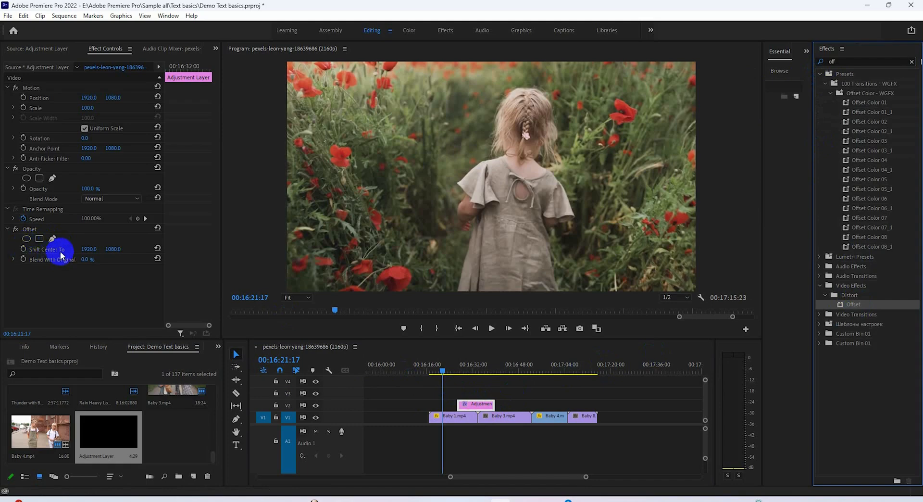
Keyframe Offset's Shift Center To at the adjustment layer's start and set its horizontal value to 13440 at the layer's end.
left_click(23, 248)
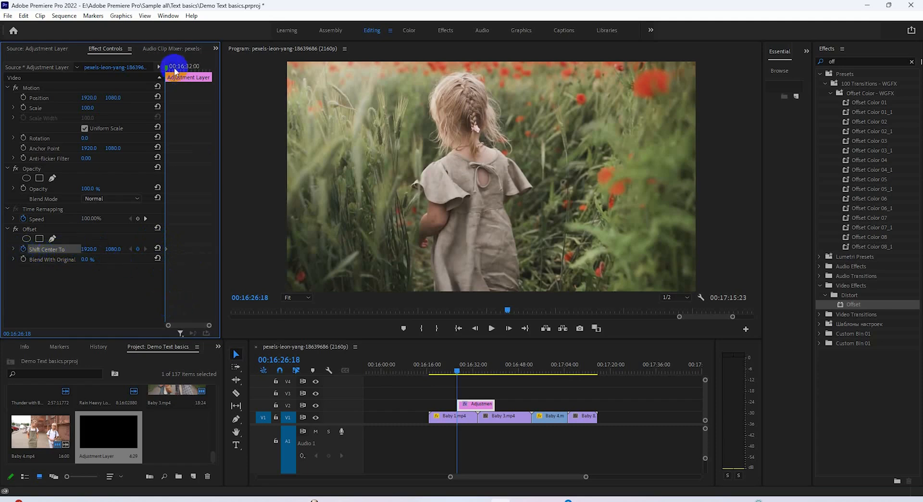
left_click_drag(166, 66, 222, 75)
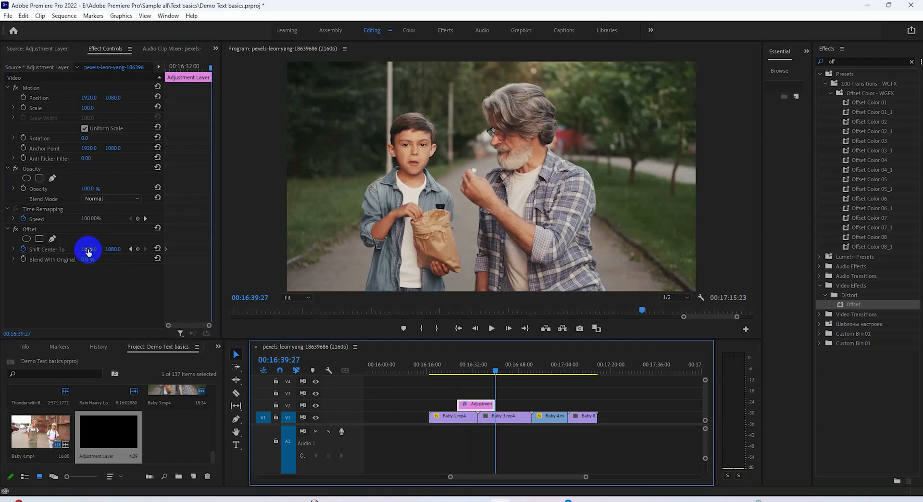
left_click_drag(88, 249, 332, 191)
left_click_drag(151, 234, 89, 261)
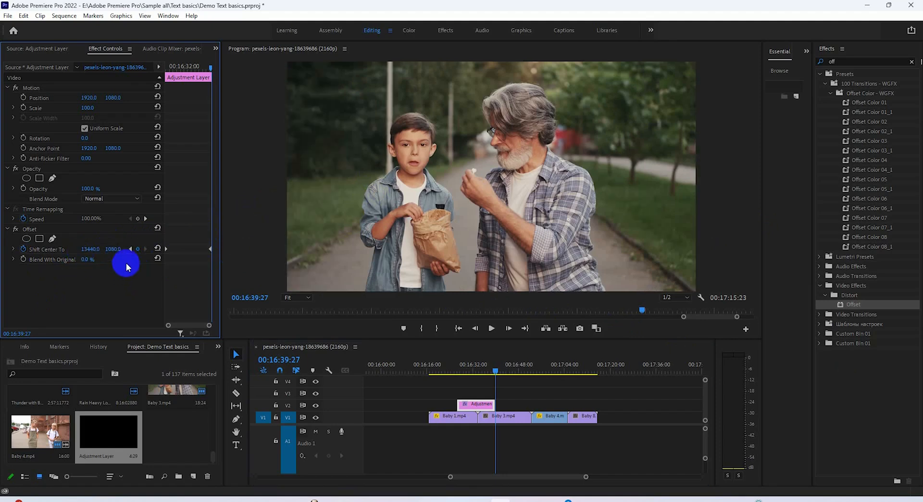
Play back the Offset transition across the cut from Baby 1.mp4 to Baby 3.mp4.
left_click_drag(495, 370, 462, 406)
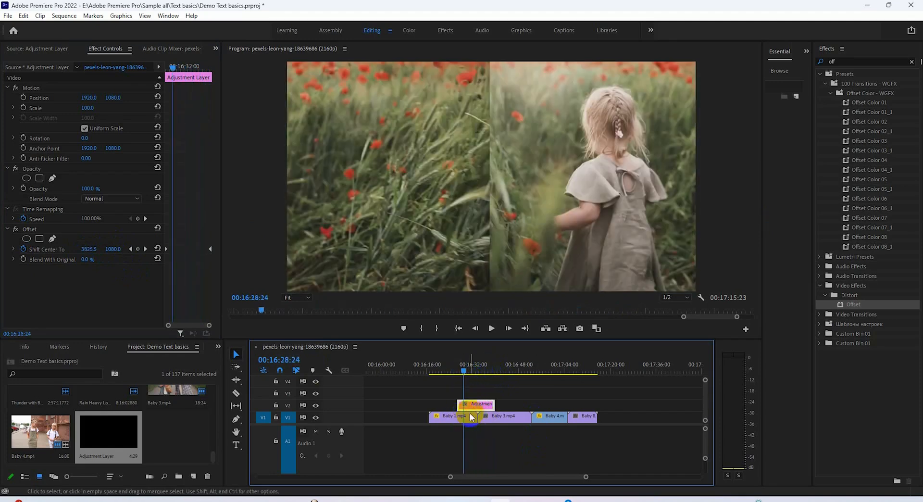
left_click(459, 422)
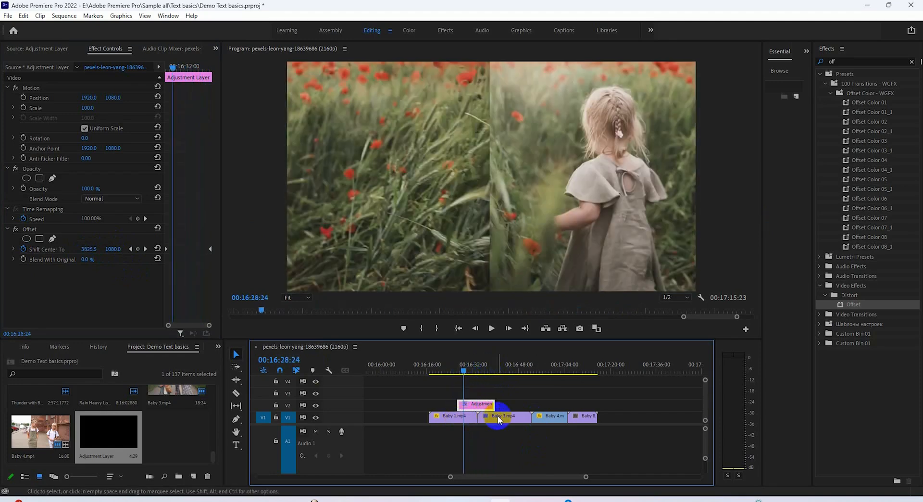
left_click_drag(466, 374, 459, 370)
key("space")
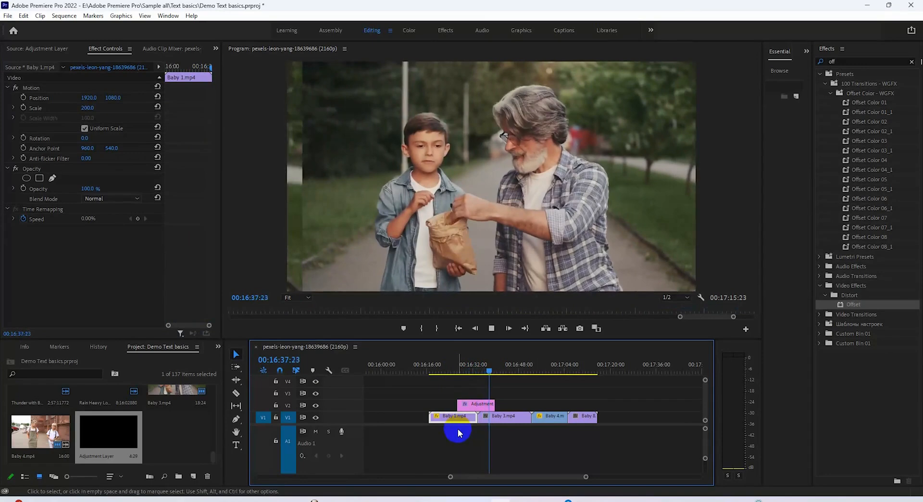
Set the adjustment layer's ending Shift Center To keyframe to a horizontal value of 32767.
left_click(482, 371)
left_click(474, 404)
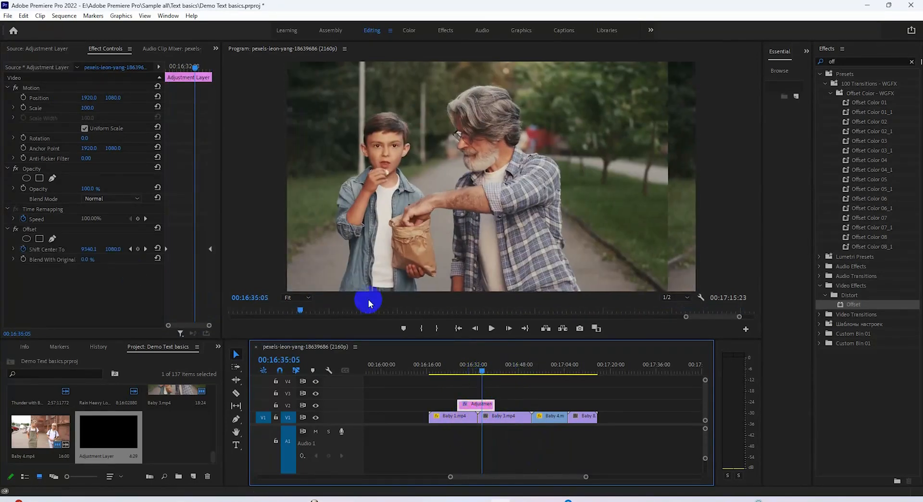
left_click_drag(193, 67, 180, 91)
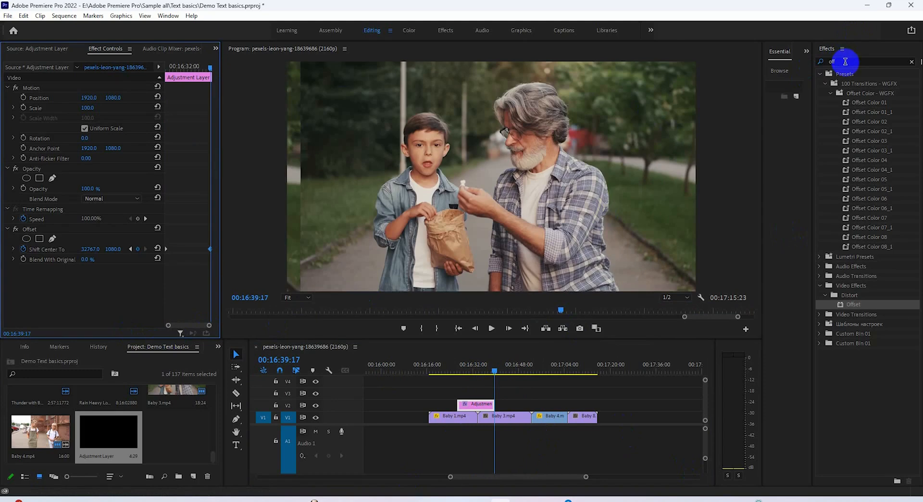
Search the effects for "transfo" and apply the Distort Transform effect to the adjustment layer.
left_click(828, 63)
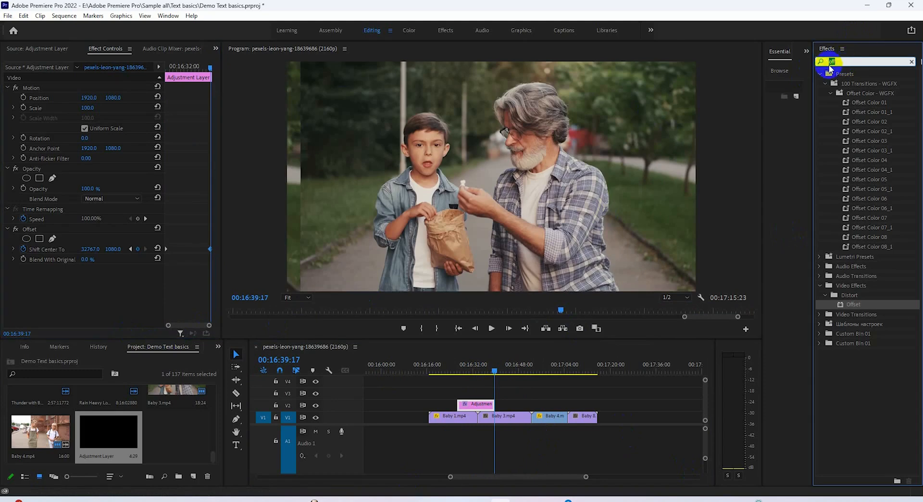
type("transfo")
left_click_drag(856, 135, 476, 405)
left_click(106, 311)
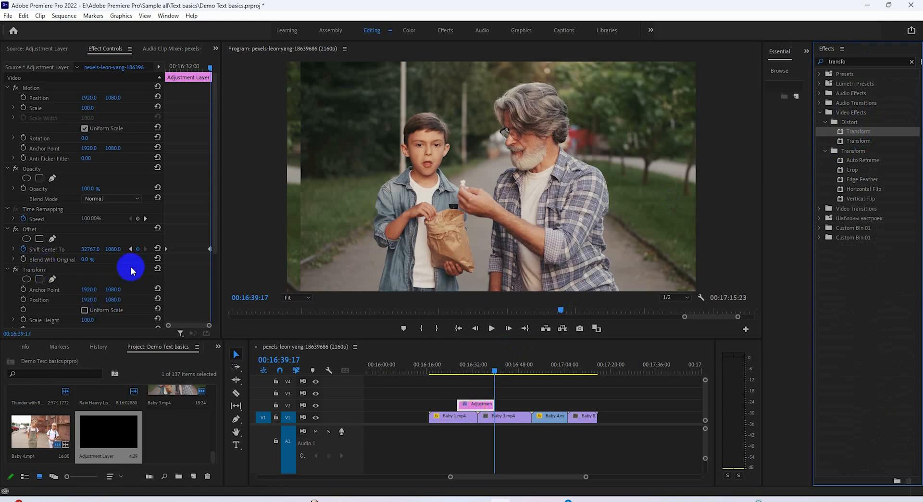
Enable Transform keyframing for Position, Scale Height and Scale Width, and place their first keyframes at the adjustment layer's start.
scroll(130, 264, "down", 3)
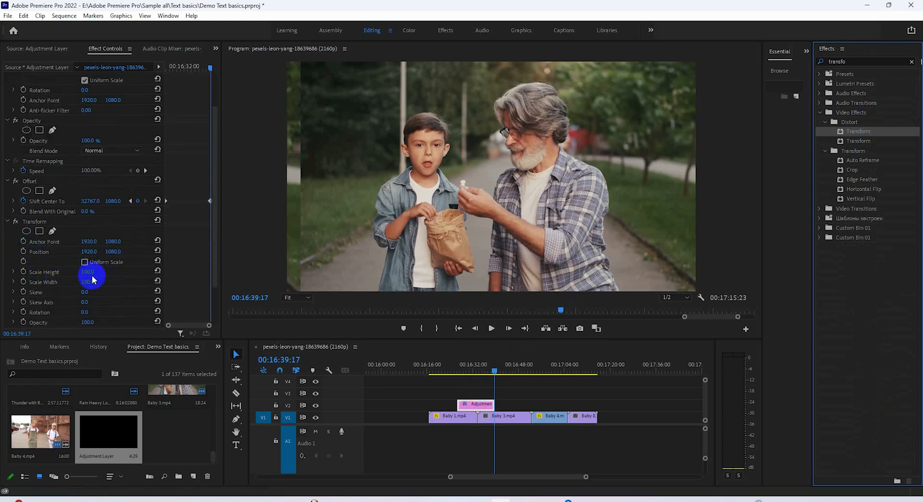
scroll(110, 259, "down", 3)
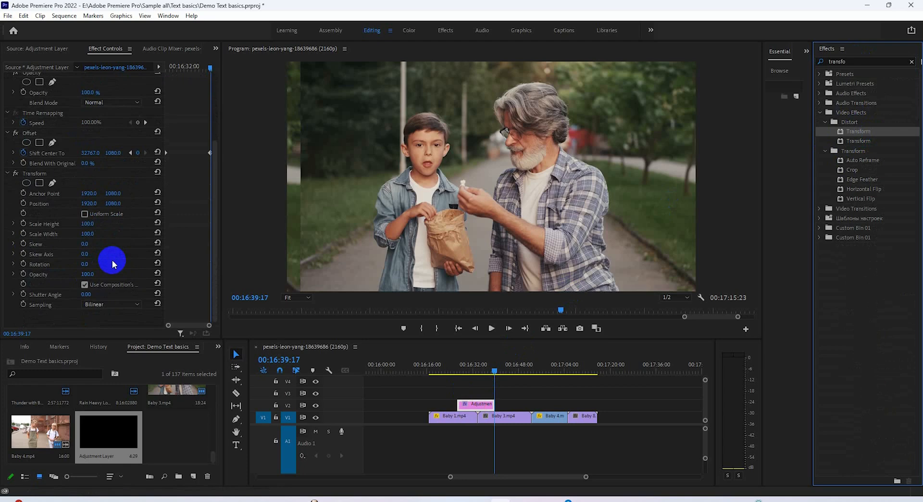
left_click(23, 202)
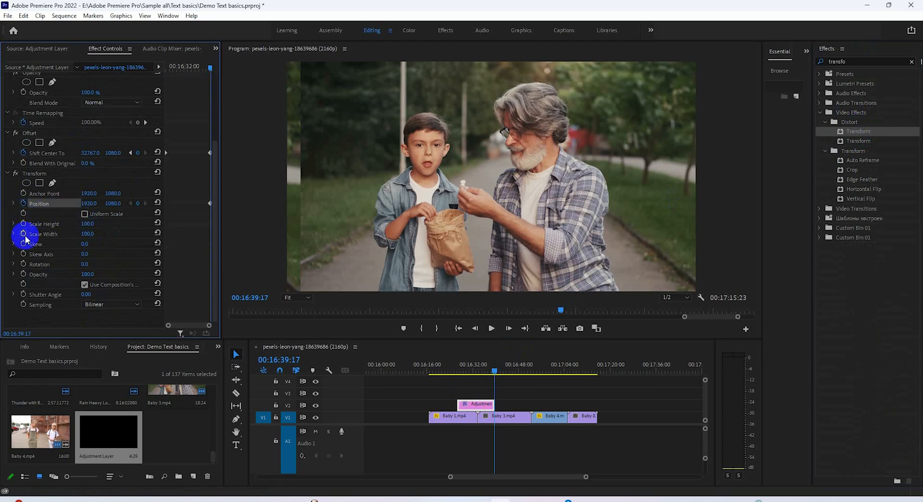
left_click_drag(210, 203, 159, 210)
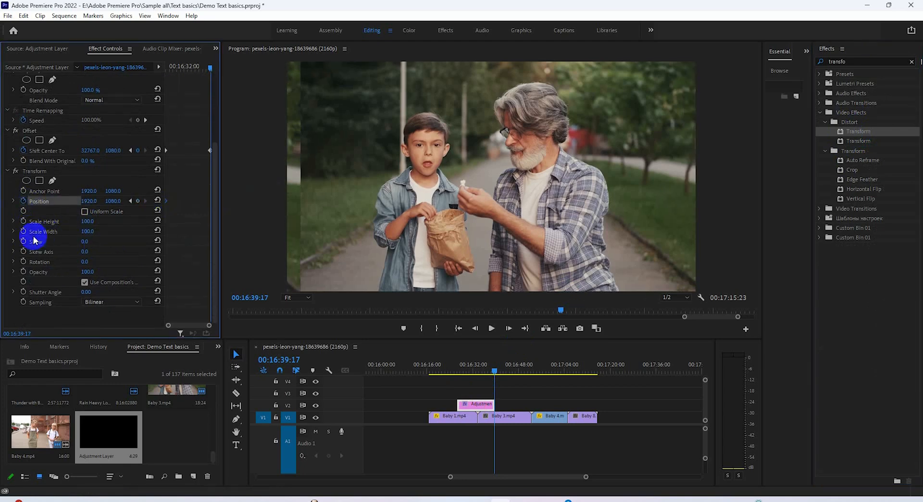
left_click(23, 230)
left_click(23, 221)
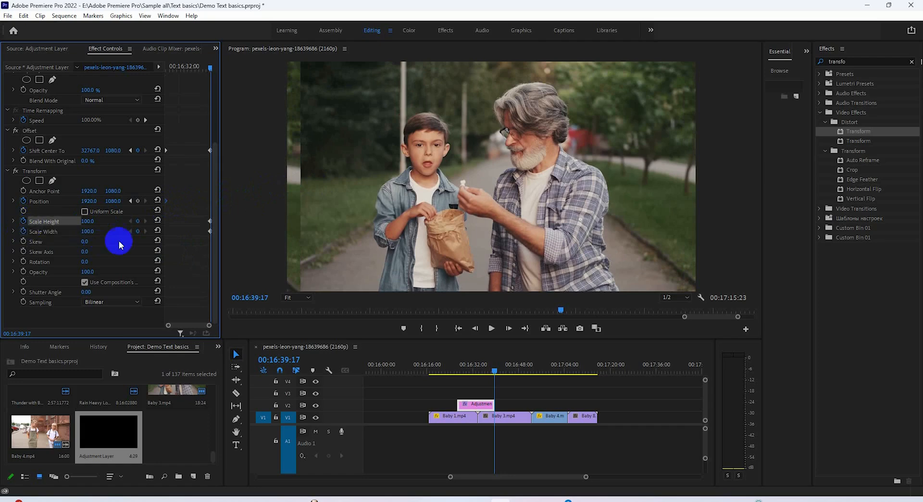
left_click_drag(209, 222, 154, 233)
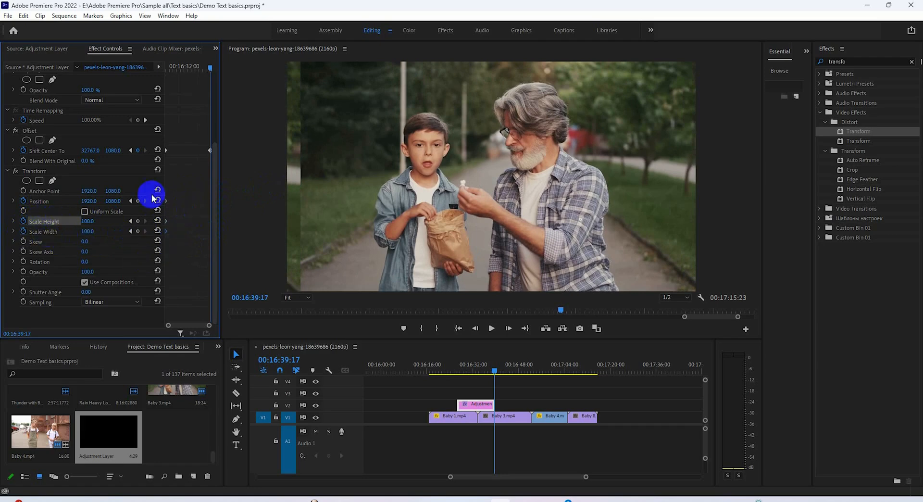
Key Transform Position at its default at the layer's end, and add Scale Height and Scale Width keyframes alternating between enlarged values and 100.
left_click(158, 220)
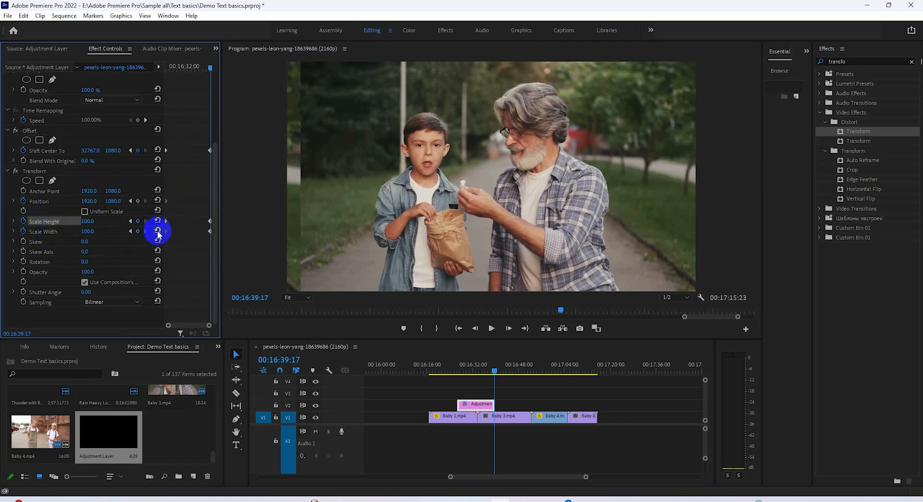
left_click(157, 199)
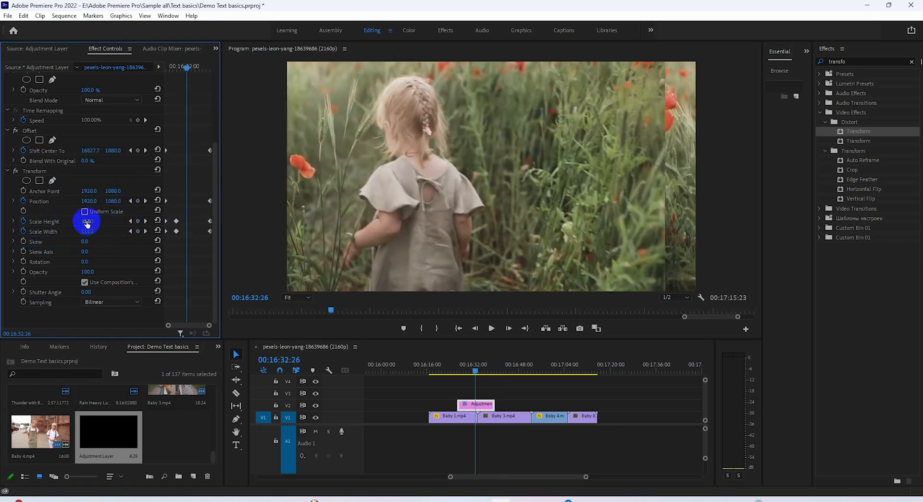
left_click(157, 220)
left_click(157, 230)
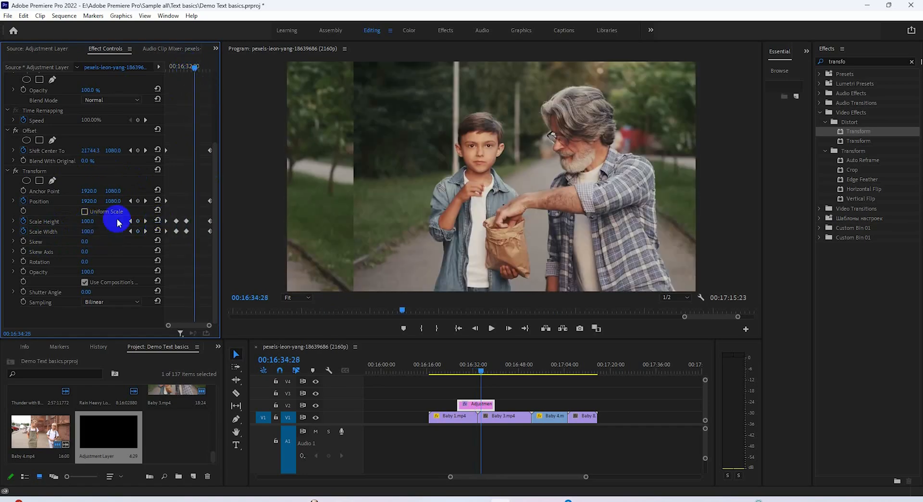
left_click(491, 370)
left_click_drag(491, 369, 457, 371)
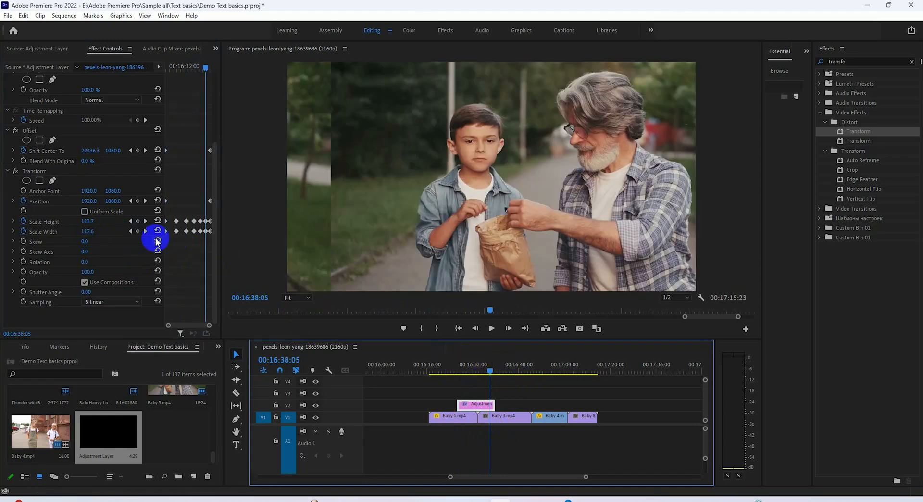
Return the playhead to the adjustment layer's start and apply the Levels effect to the layer.
left_click(165, 66)
left_click_drag(842, 63, 819, 66)
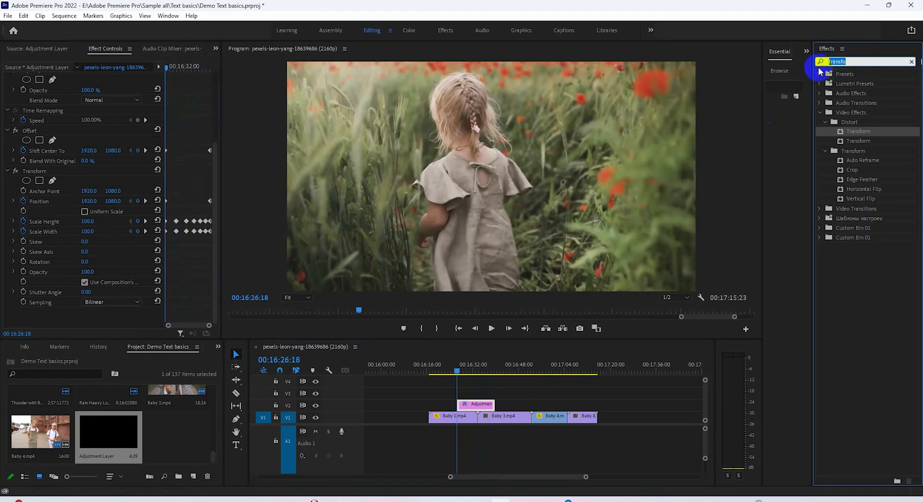
left_click(824, 190)
left_click_drag(861, 185, 467, 406)
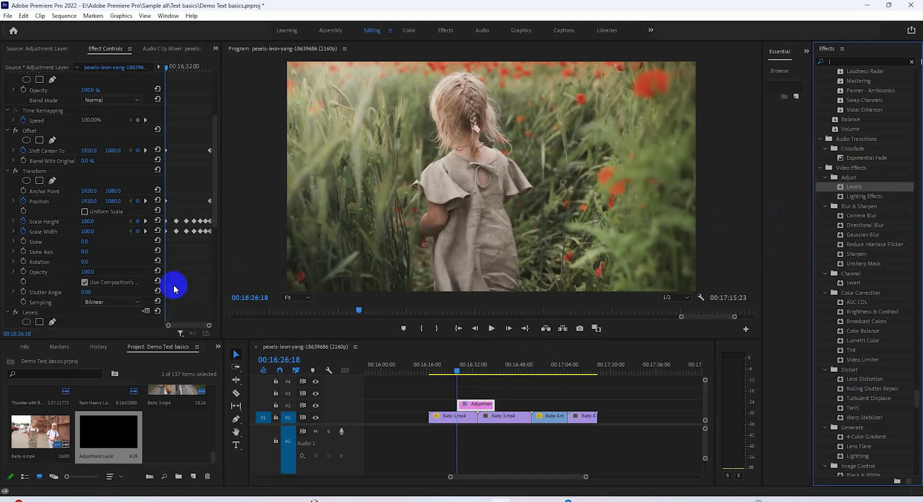
Keyframe Levels' (RGB) White Input Level at 255 at the layer's start and at 162 two frames further on.
scroll(173, 289, "down", 3)
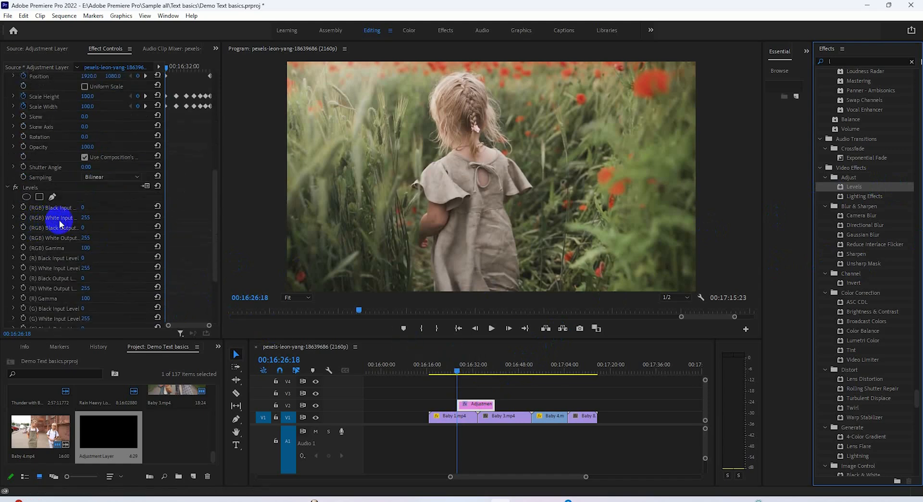
left_click(24, 218)
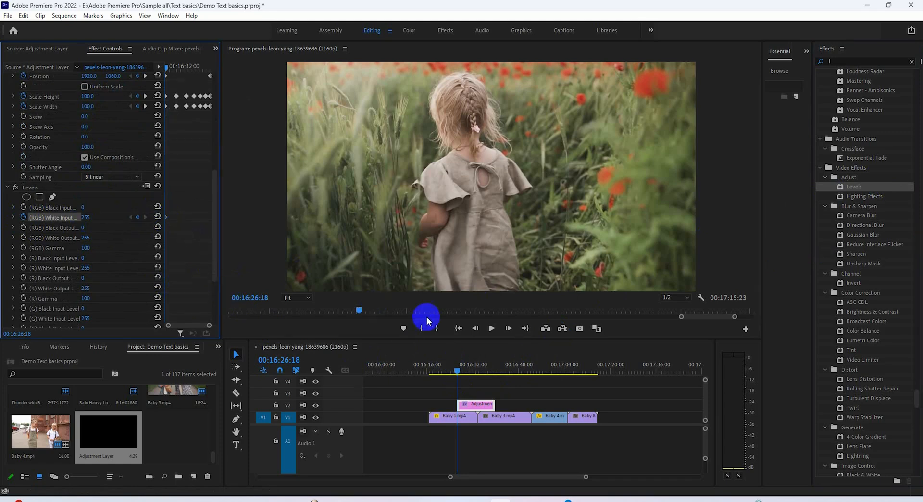
left_click(509, 330)
left_click(509, 330)
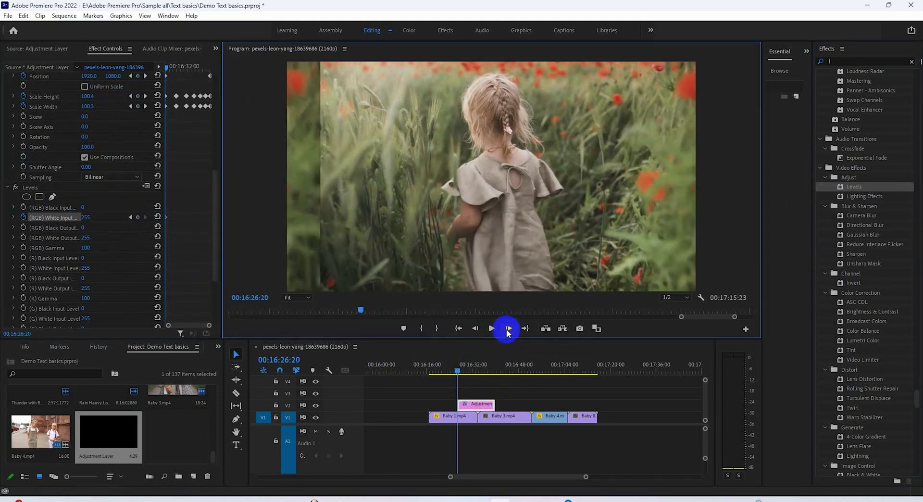
left_click_drag(86, 218, 41, 219)
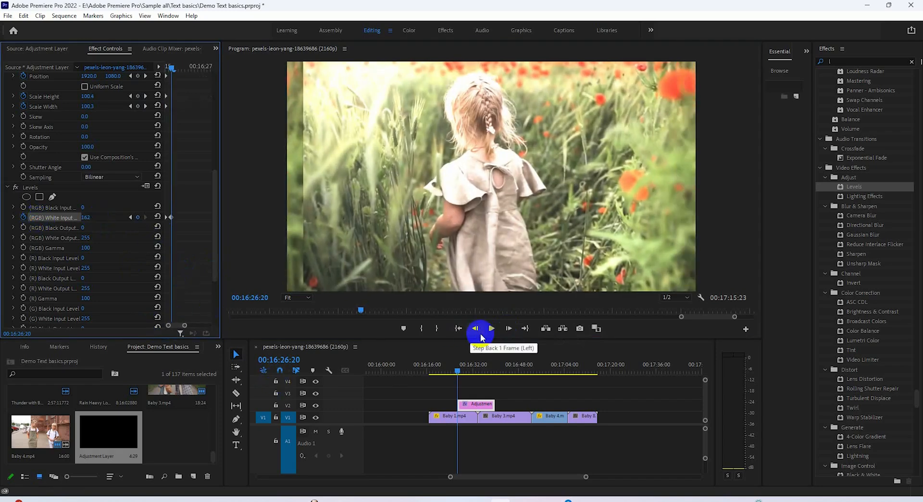
Keyframe Levels' (RGB) White Input Level at its default 255 two frames further on, and at 74 three frames after that.
left_click(508, 328)
left_click(508, 328)
left_click(158, 217)
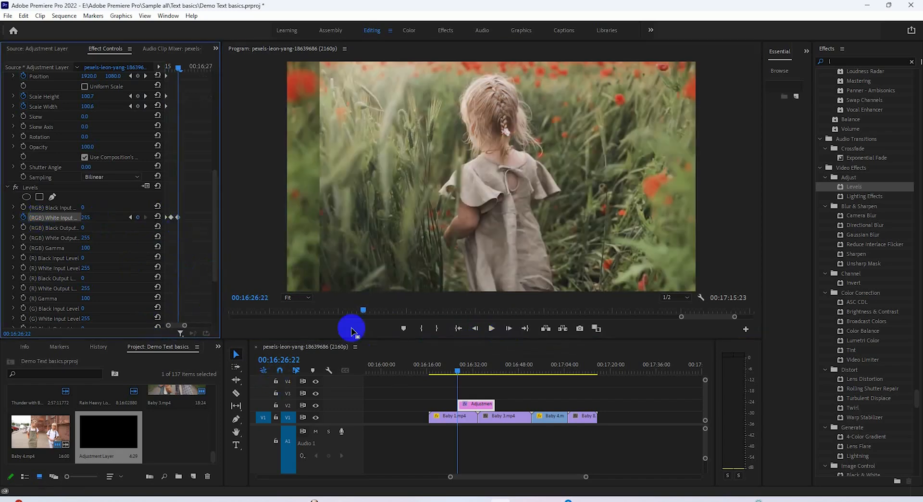
left_click(508, 329)
left_click(508, 329)
left_click(509, 329)
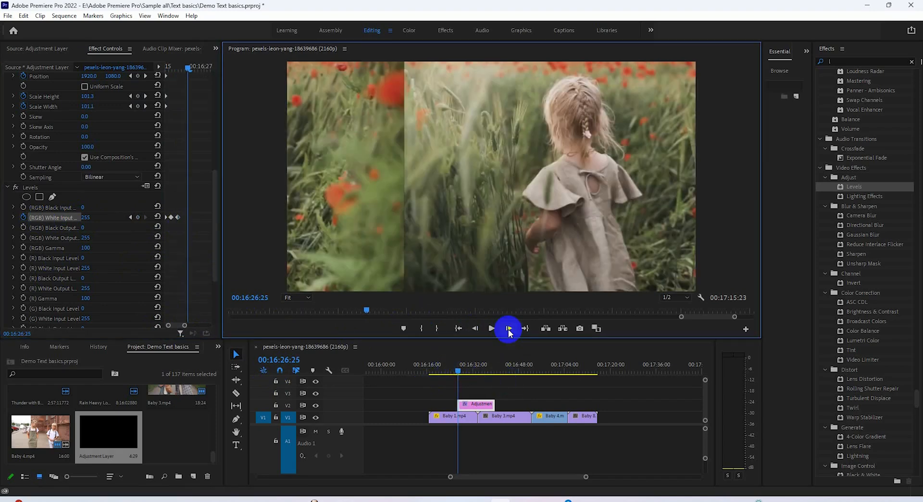
mouse_move(86, 218)
left_mouse_down()
mouse_move(24, 225)
mouse_move(91, 226)
left_mouse_up()
Add further (RGB) White Input Level keyframes from 00:16:26:26 onward, reaching 32 at 00:16:26:28 and 150 at 00:16:26:29.
left_click(508, 328)
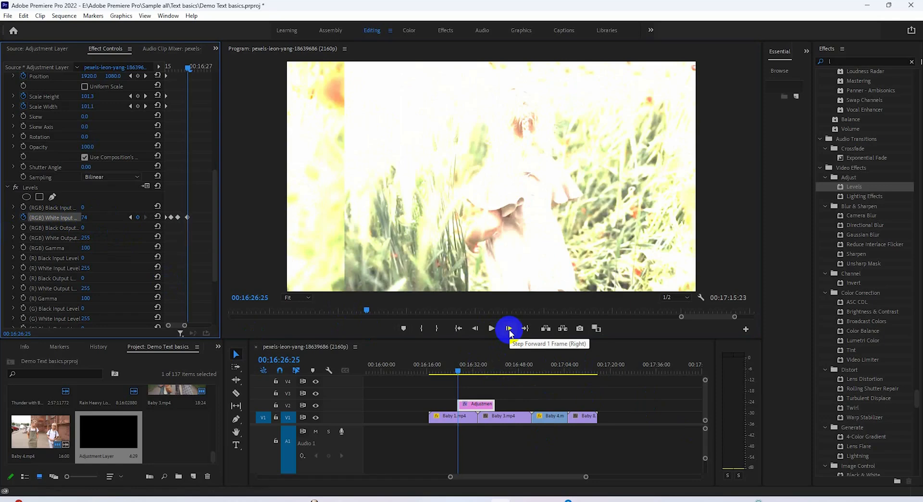
left_click(508, 328)
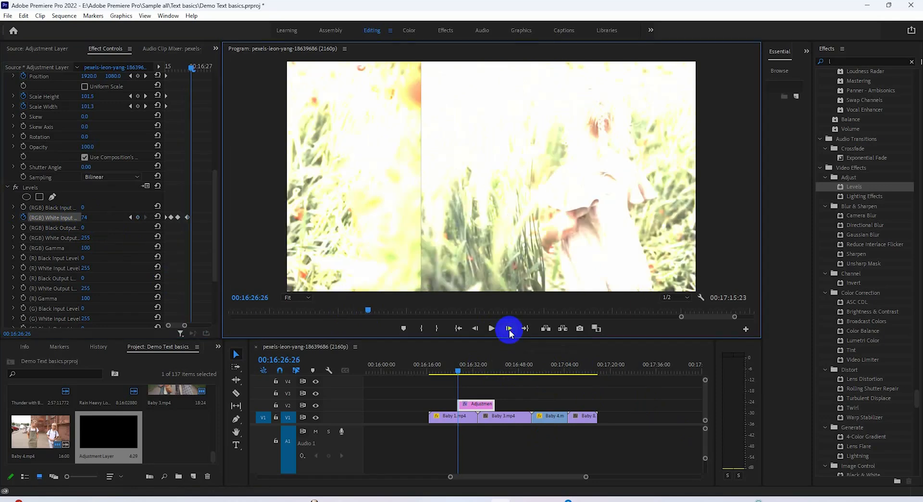
left_click_drag(83, 218, 35, 224)
left_click(486, 335)
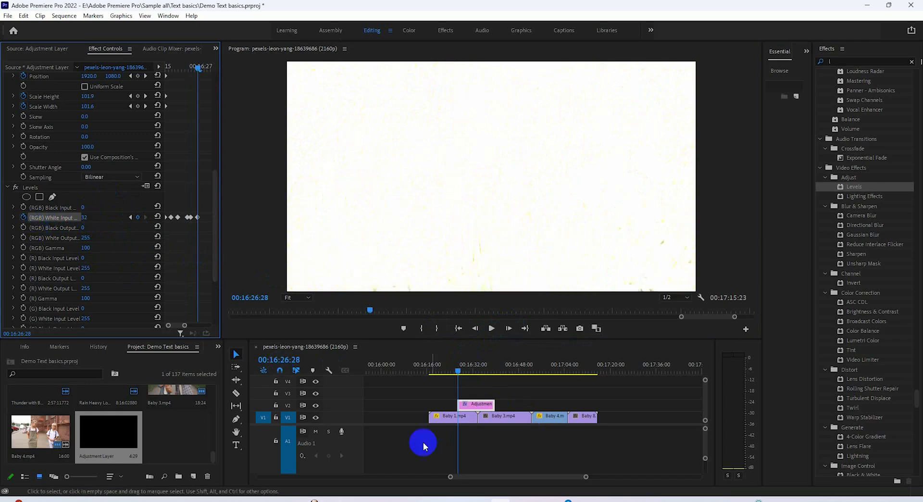
left_click(508, 327)
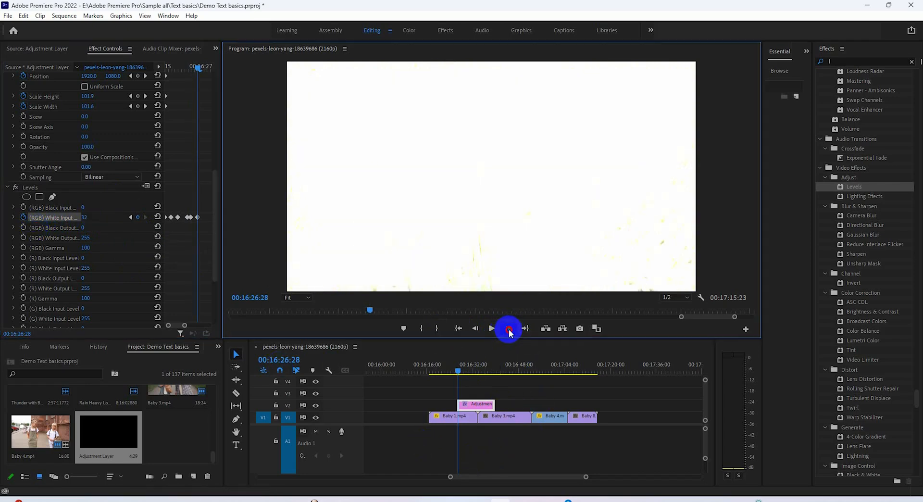
left_click_drag(85, 217, 154, 217)
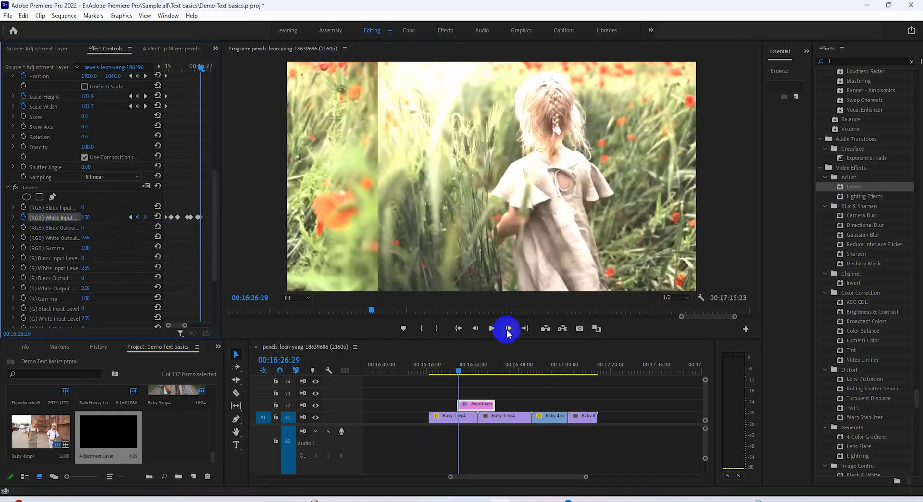
Keyframe the (RGB) White Input Level at 100 at 00:16:27:00 and at 155 one frame further on.
left_click(509, 328)
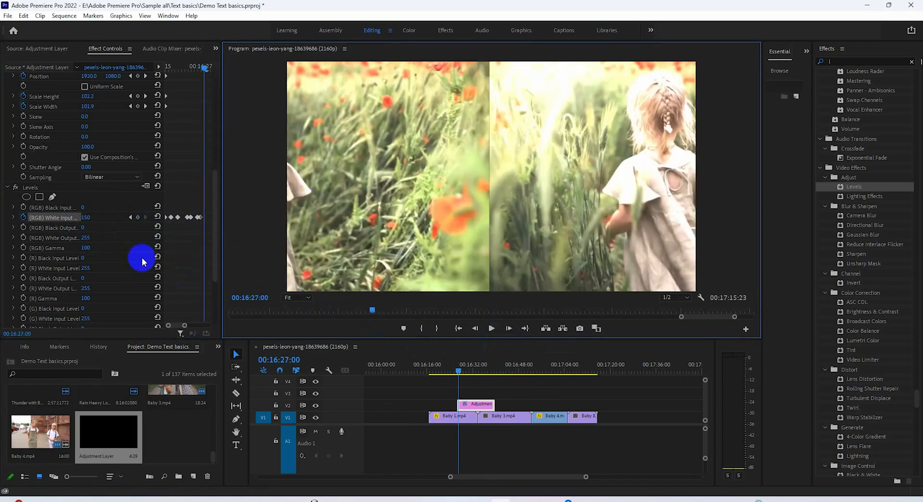
left_click_drag(90, 217, 123, 243)
left_click(490, 328)
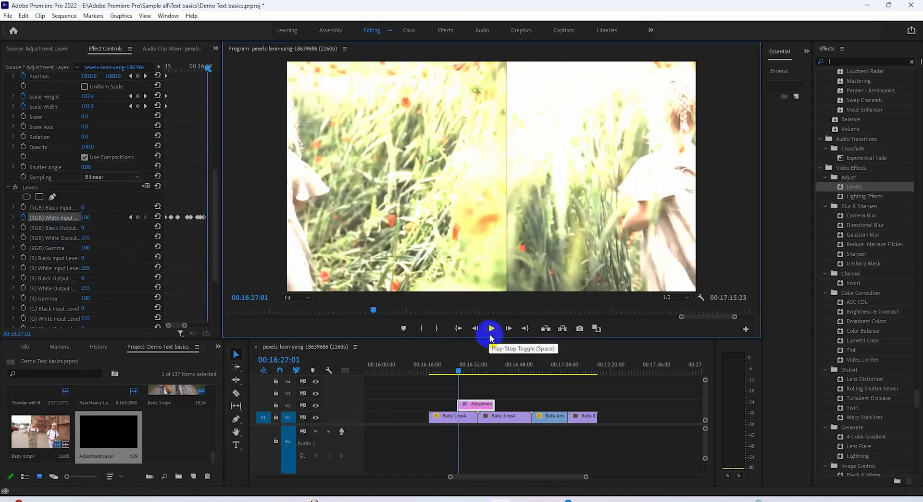
left_click_drag(86, 217, 209, 259)
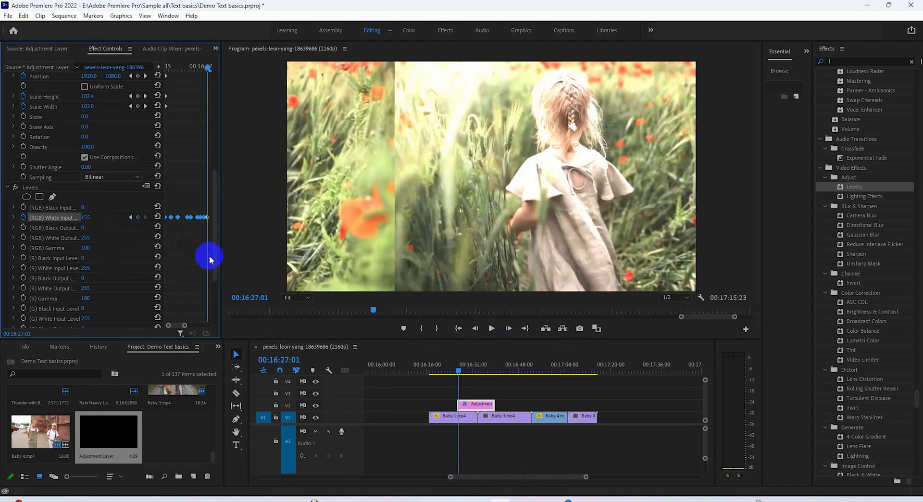
Keyframe the (RGB) White Input Level at 101 at 00:16:27:02, 156 at 00:16:27:03, and its default 255 at 00:16:27:06.
left_click(507, 328)
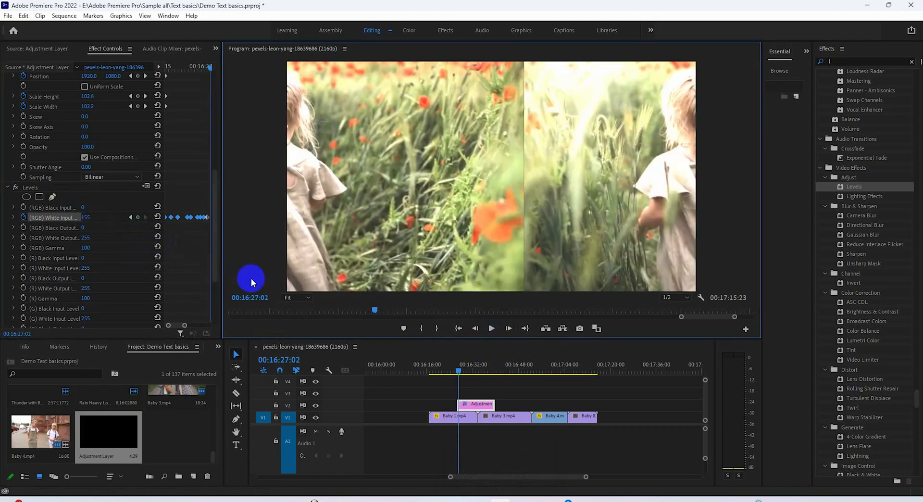
left_click_drag(87, 225, 44, 214)
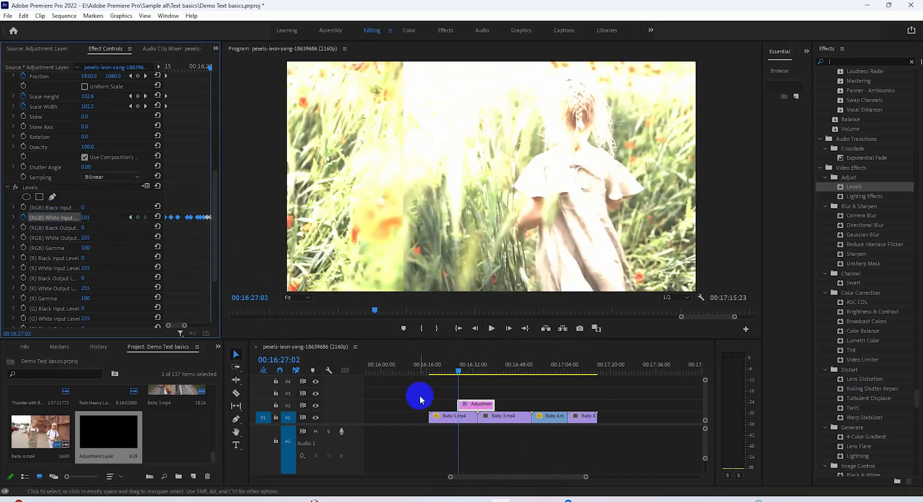
left_click(507, 328)
mouse_move(88, 218)
left_mouse_down()
mouse_move(154, 237)
mouse_move(96, 221)
left_mouse_up()
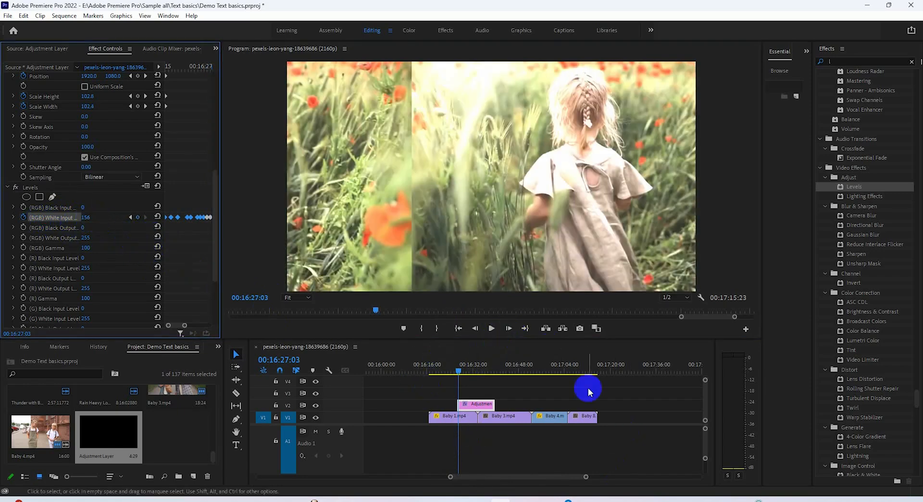
left_click(508, 328)
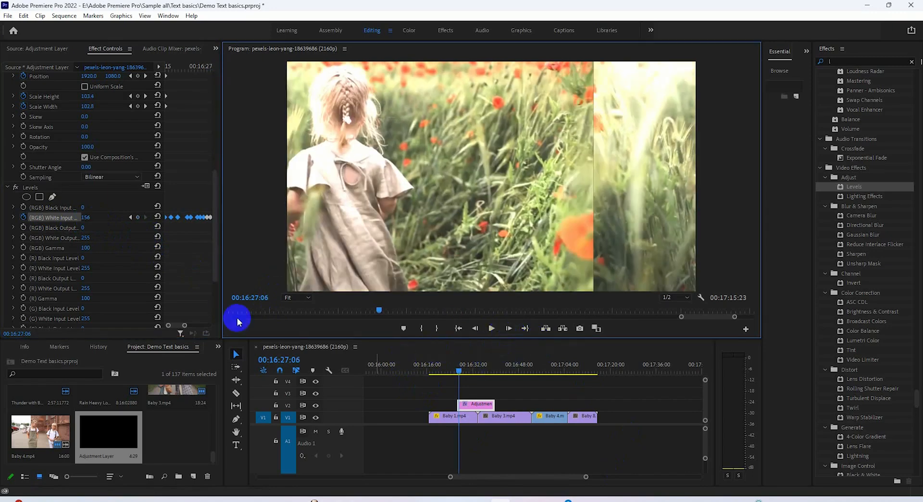
left_click(158, 217)
Play the sequence from the adjustment layer's start to check the flicker, and review the layer's Transform and Levels keyframes.
left_click_drag(586, 477, 546, 475)
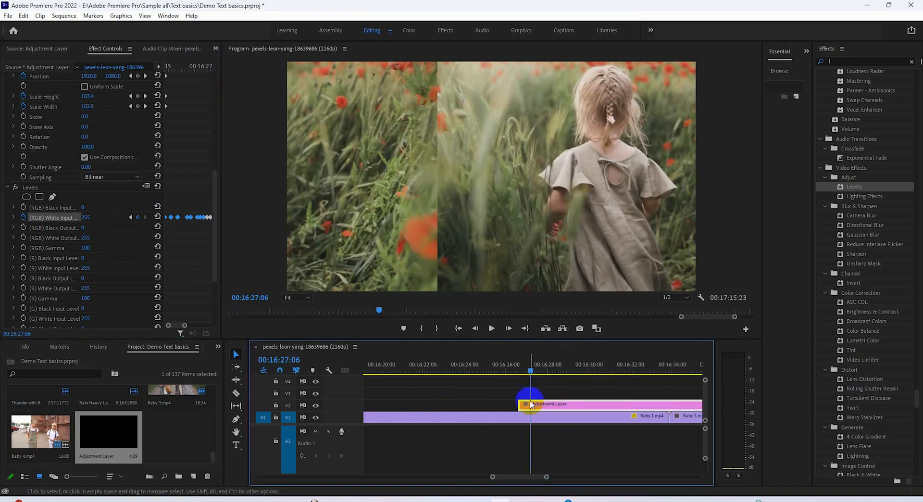
left_click_drag(529, 374, 518, 375)
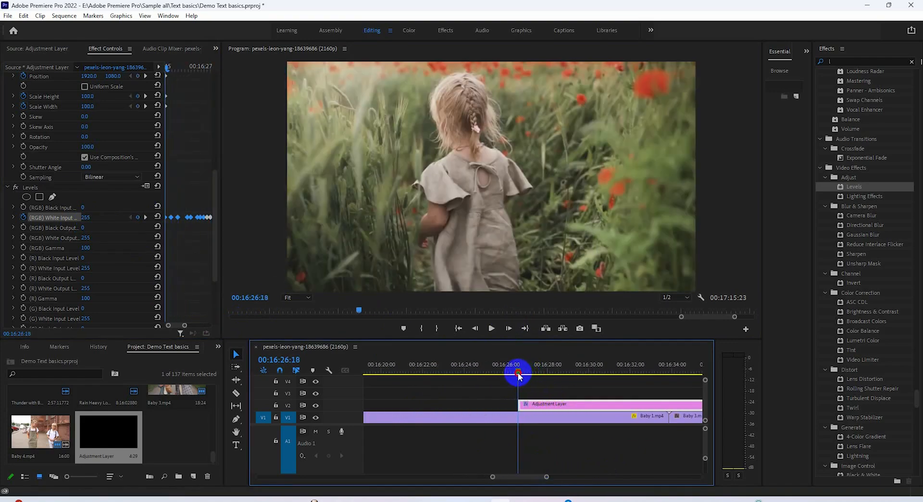
key("space")
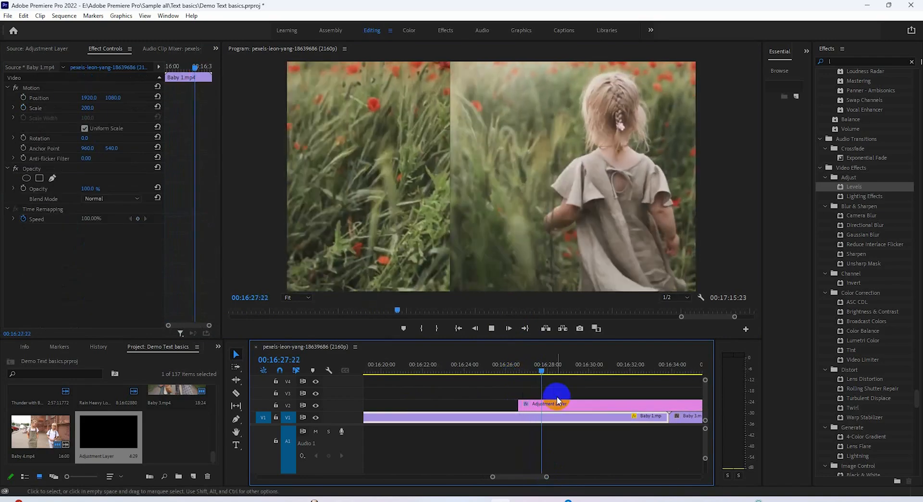
left_click(557, 402)
scroll(206, 288, "down", 5)
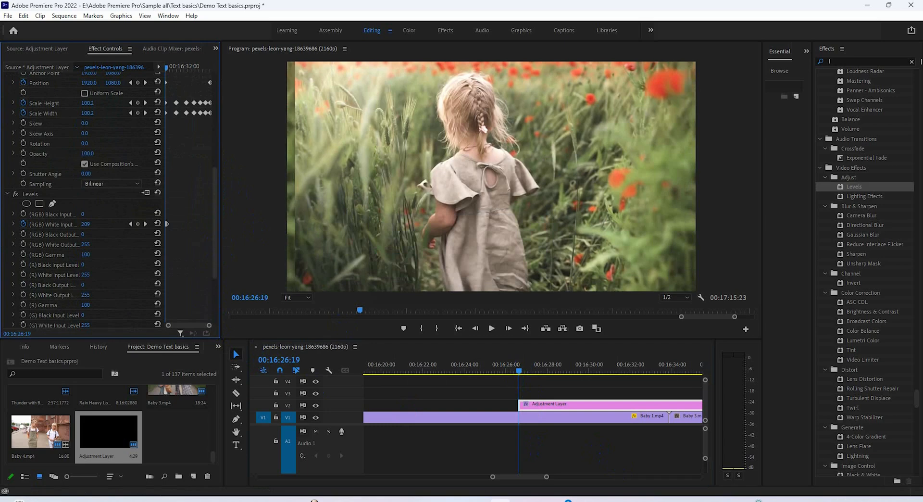
left_click(669, 450)
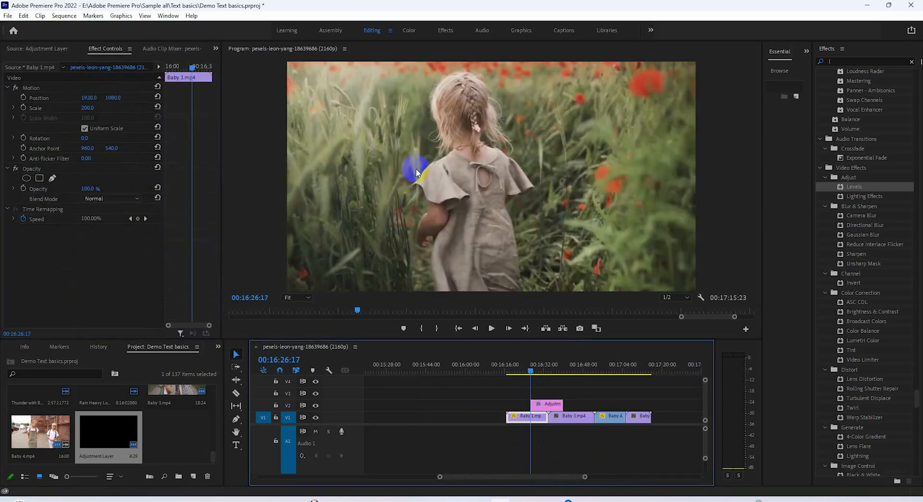